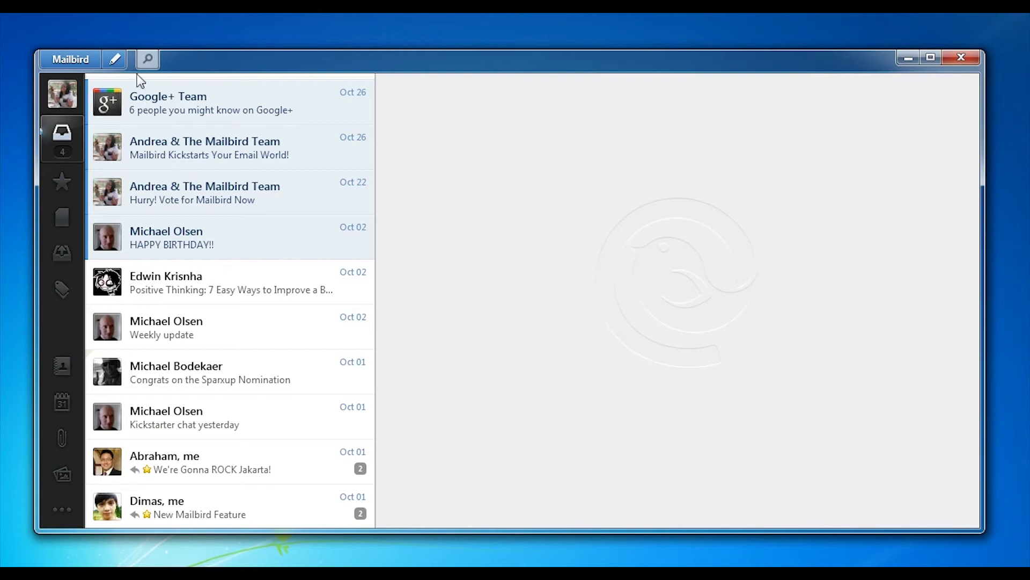
Write an email to the contact titled 'Just checking' saying 'Where are you at now?' and keep it as a draft.
click(116, 59)
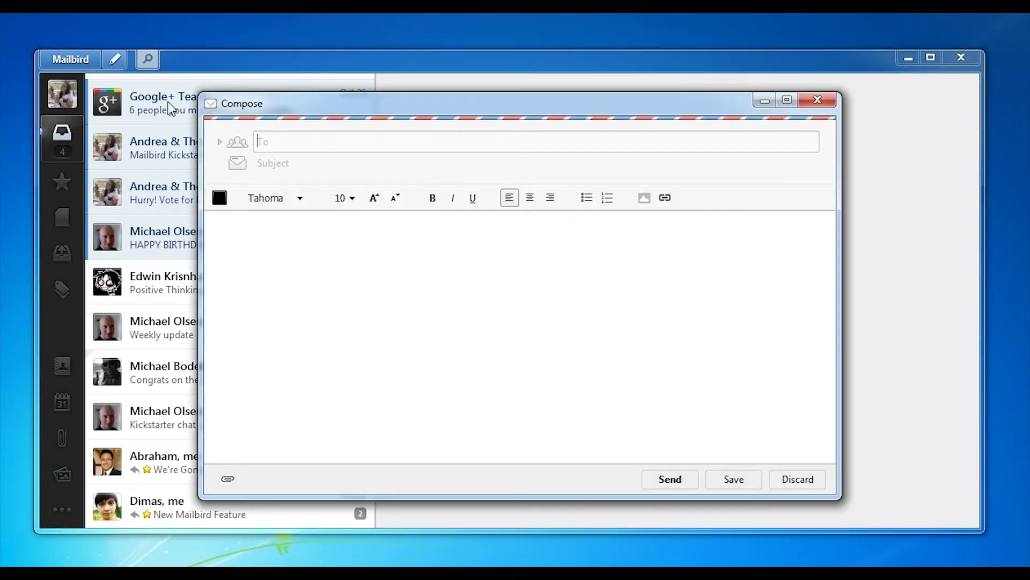
text(andrea)
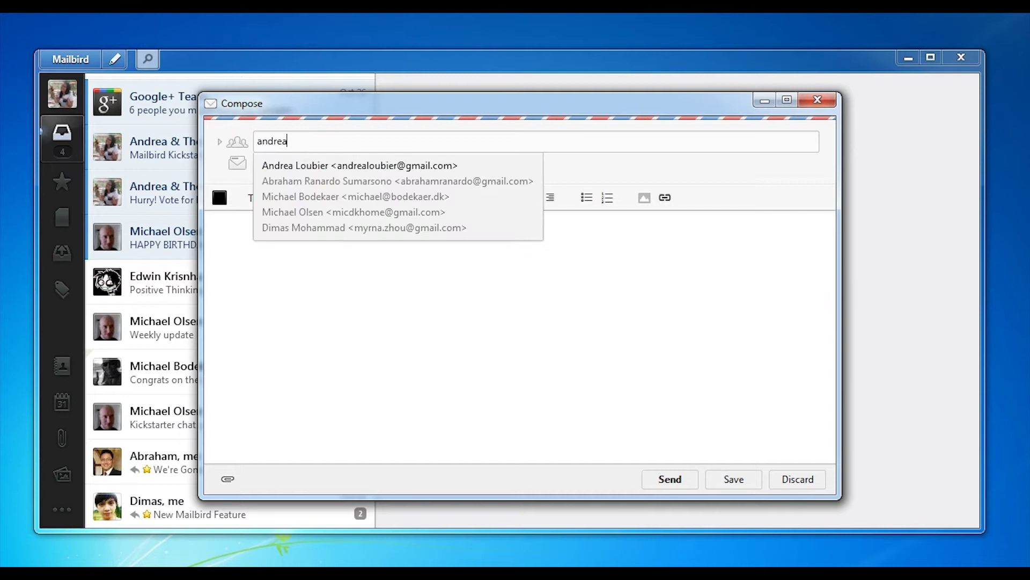
key(Return)
key(Tab)
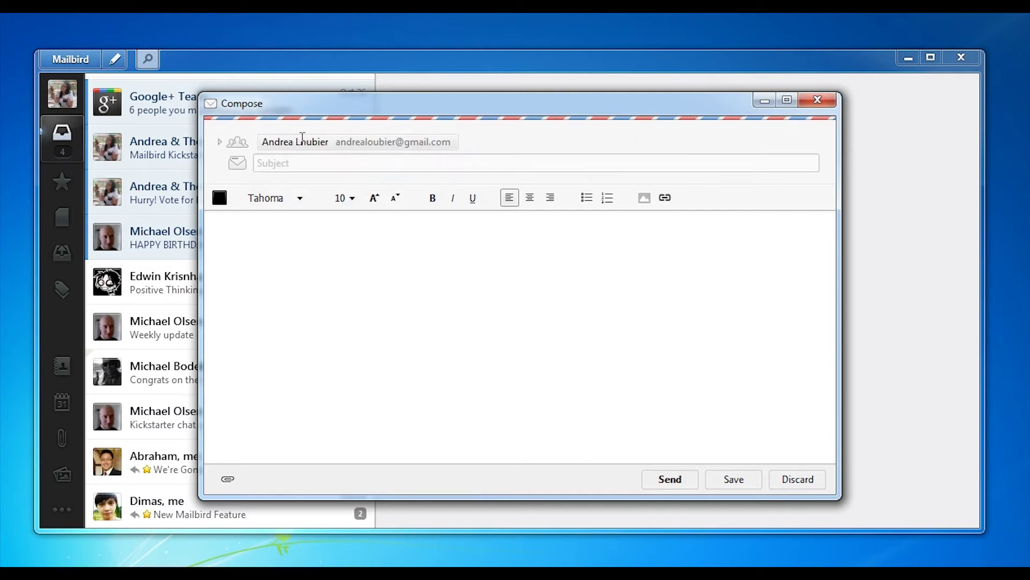
text(Just checking)
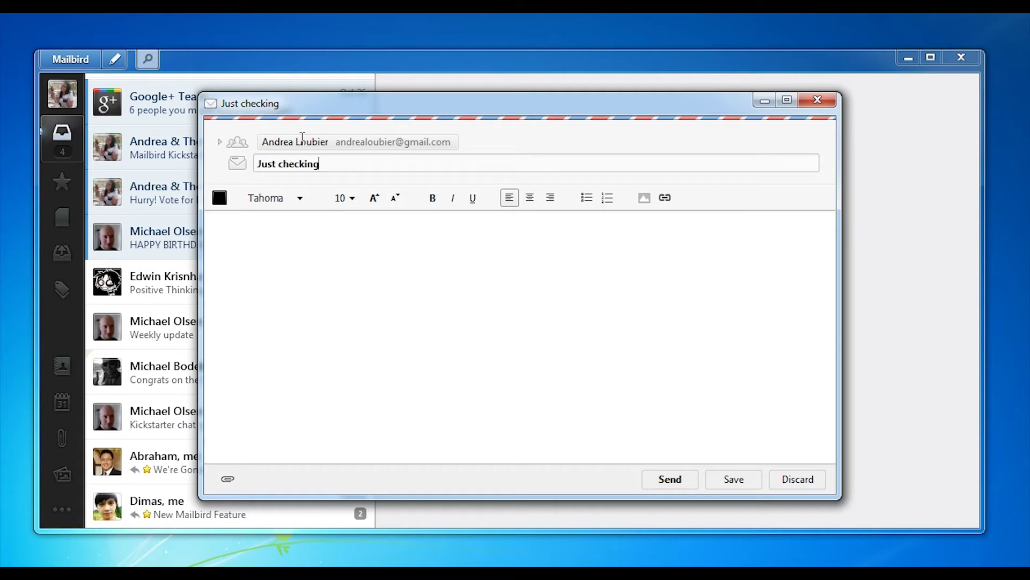
key(Tab)
text(Where are you at now?)
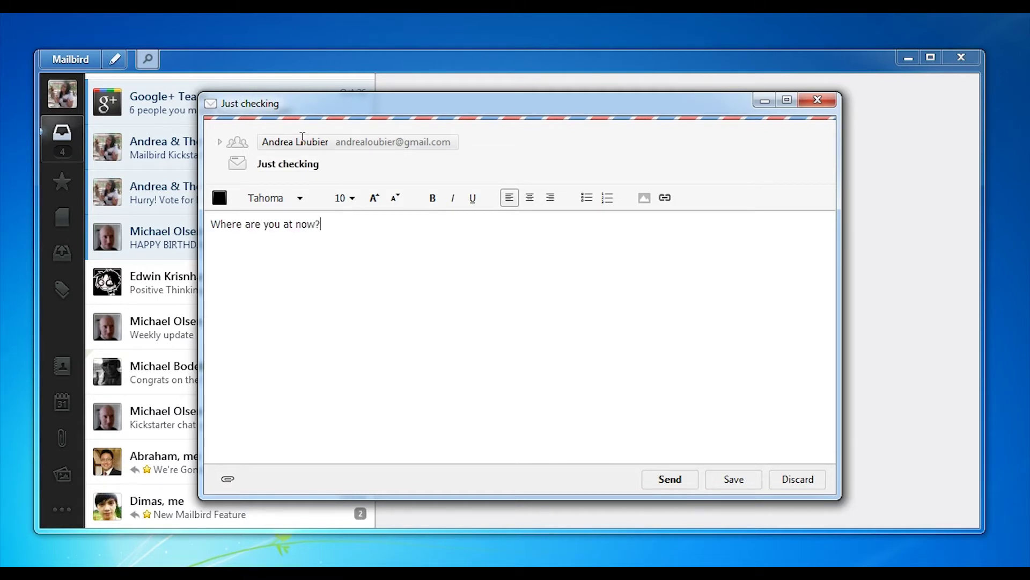
key(Escape)
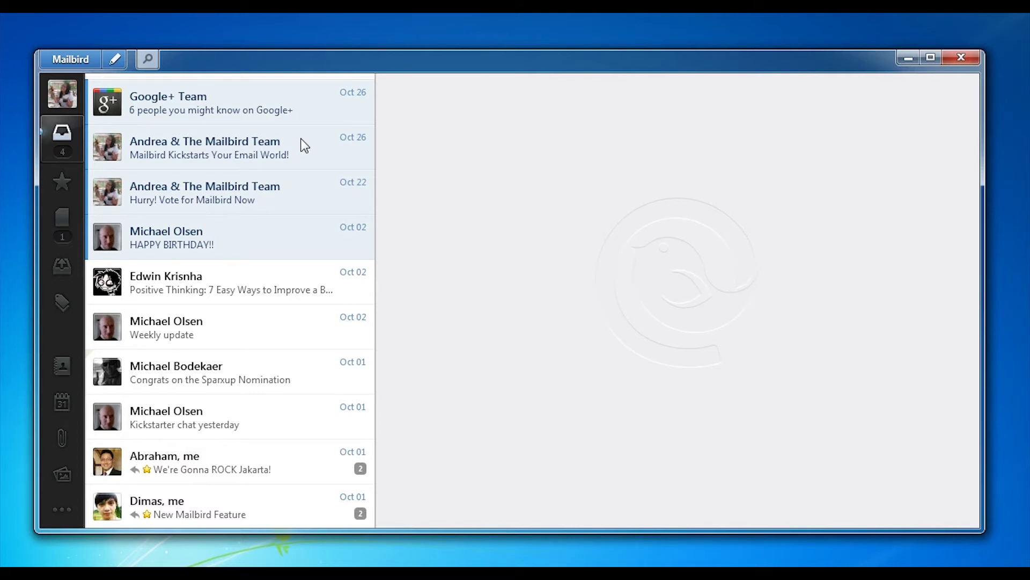
Open the Google+ Team email and briefly show, then hide, its message details.
click(202, 113)
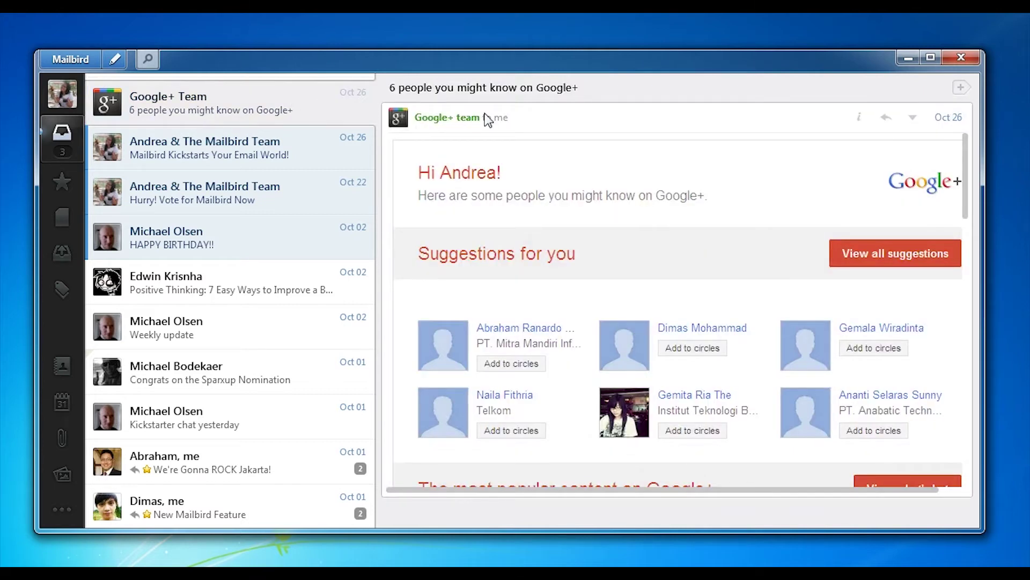
click(859, 117)
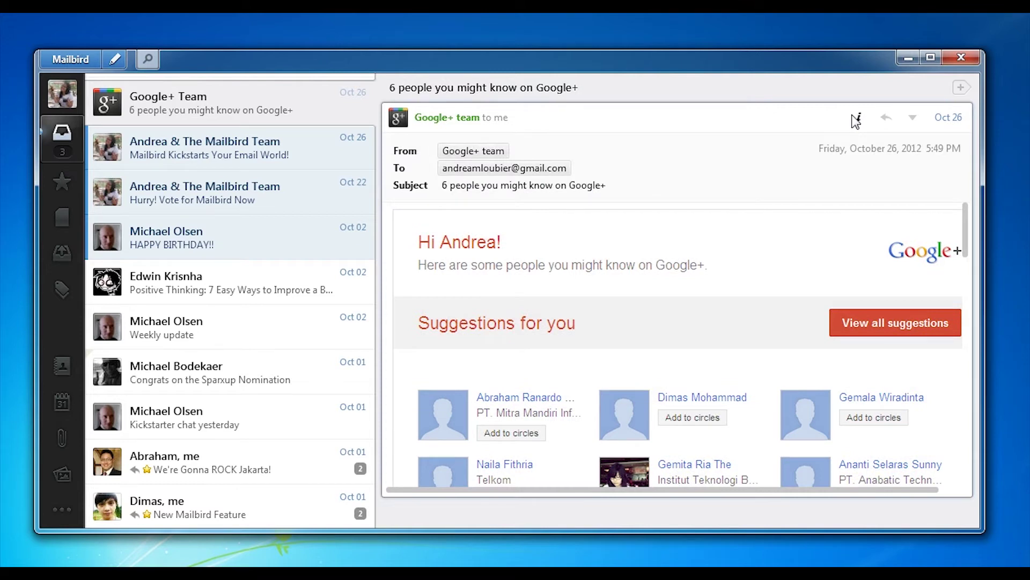
click(860, 118)
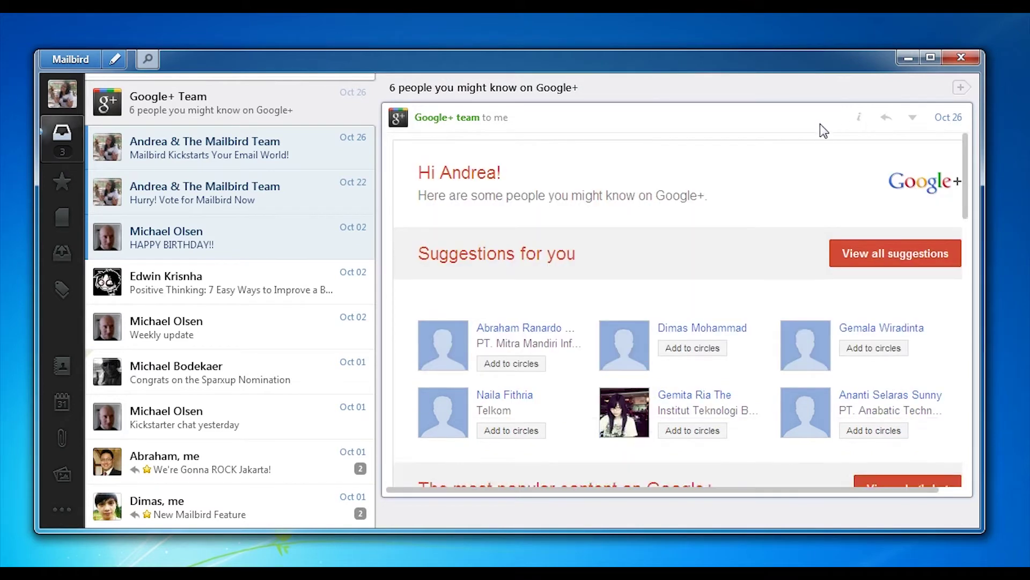
Start a quick reply reading 'Testing', then discard it.
click(892, 123)
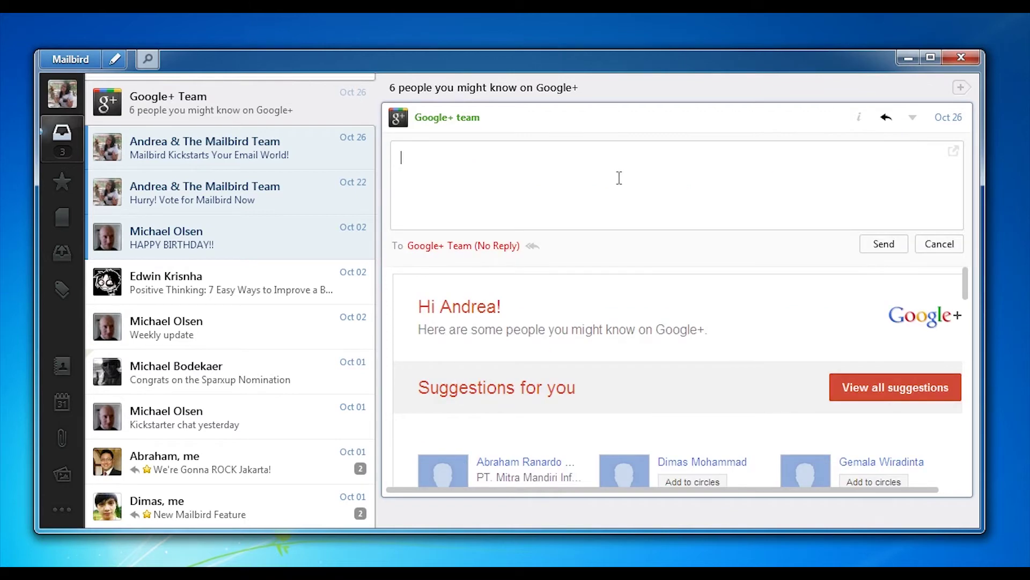
text(Testing)
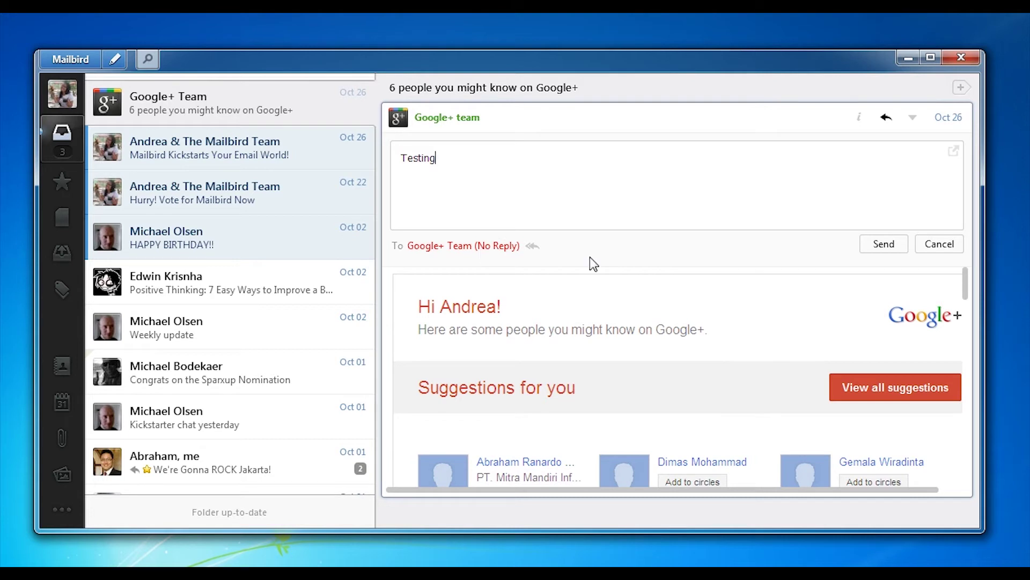
click(935, 244)
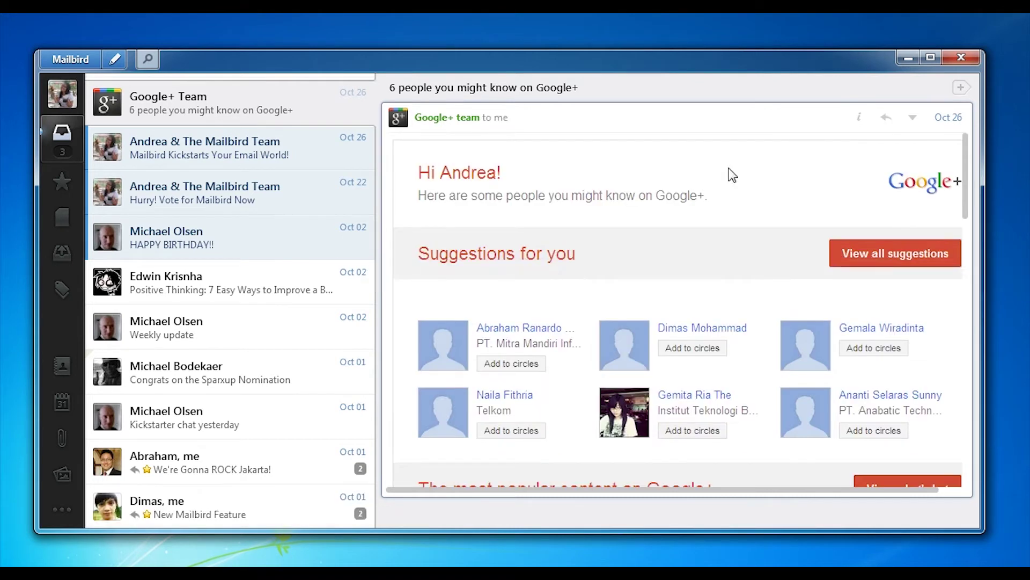
Apply the Work label to the Google+ Team email.
click(912, 118)
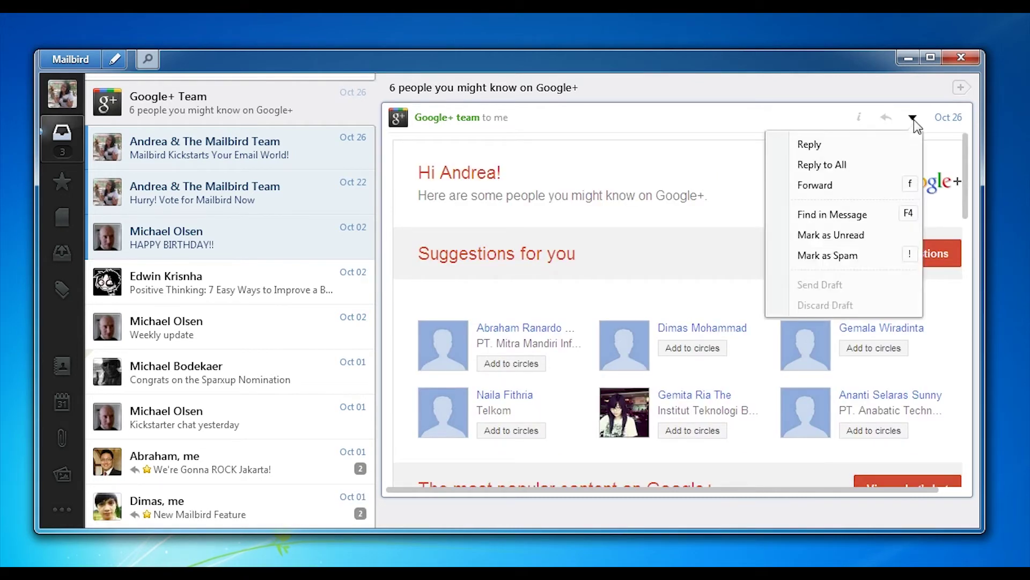
click(913, 119)
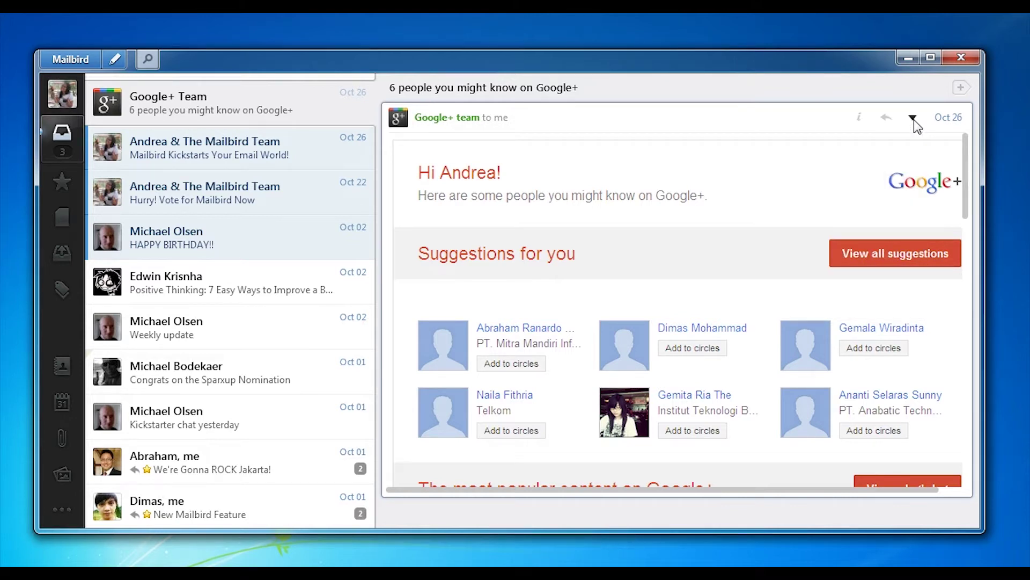
click(961, 88)
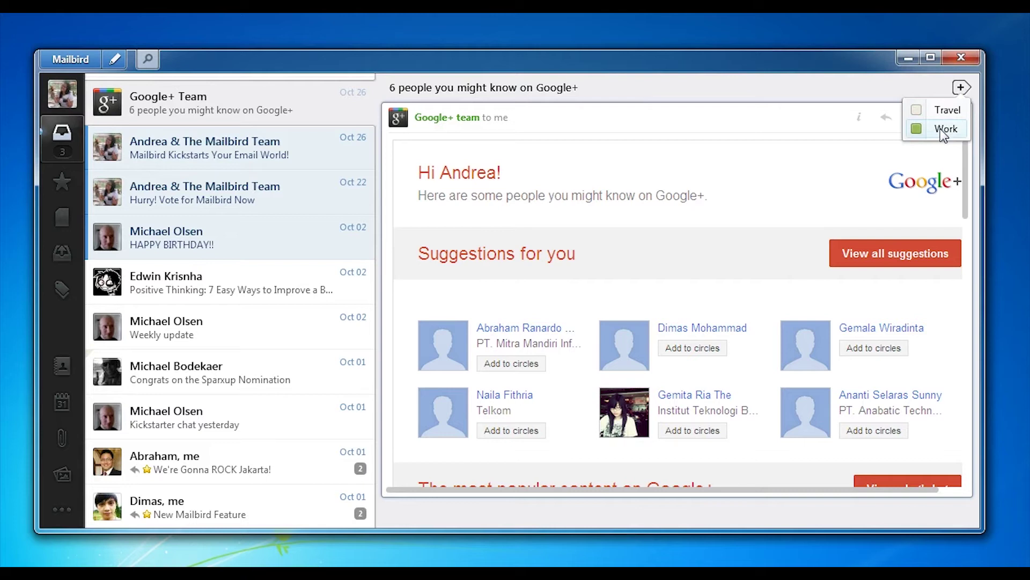
click(941, 129)
Change the Work label's colour to dark blue.
click(962, 88)
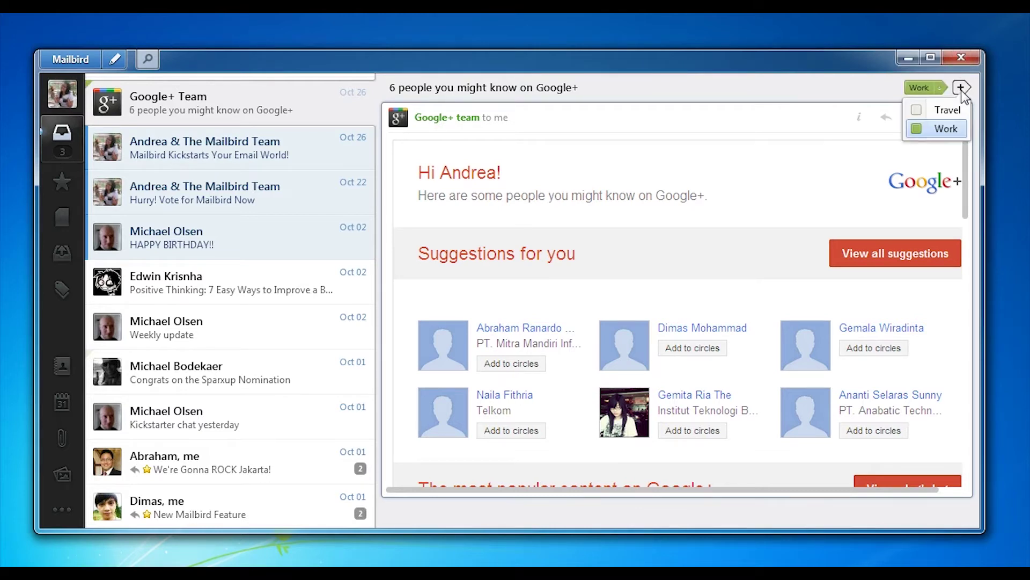
click(917, 129)
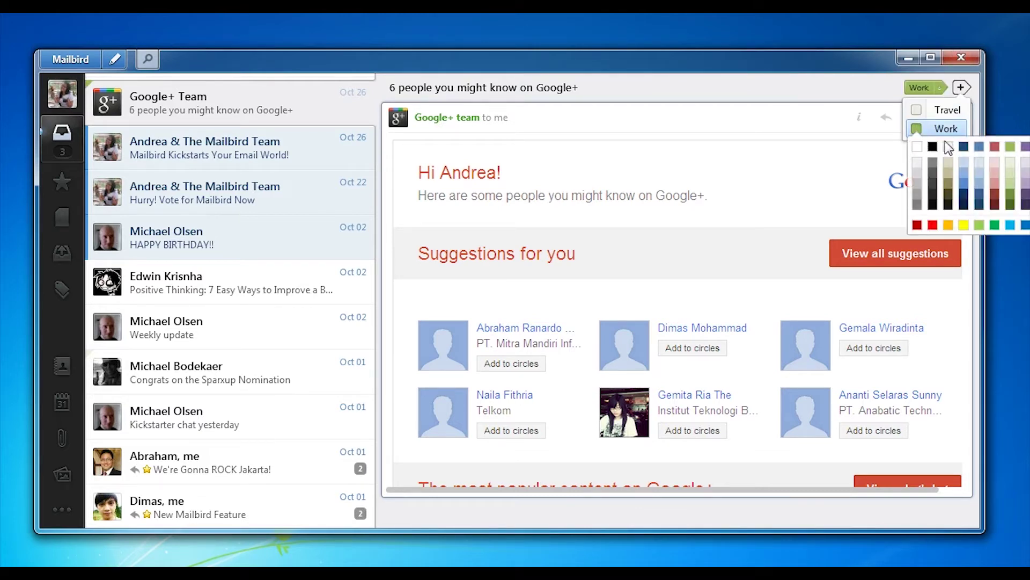
click(977, 148)
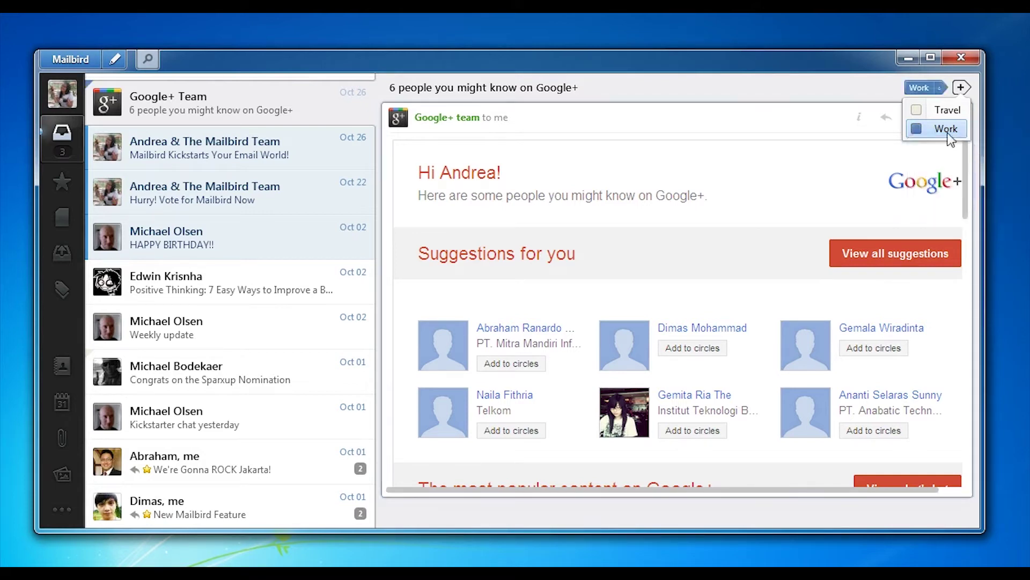
mouse_move(944, 94)
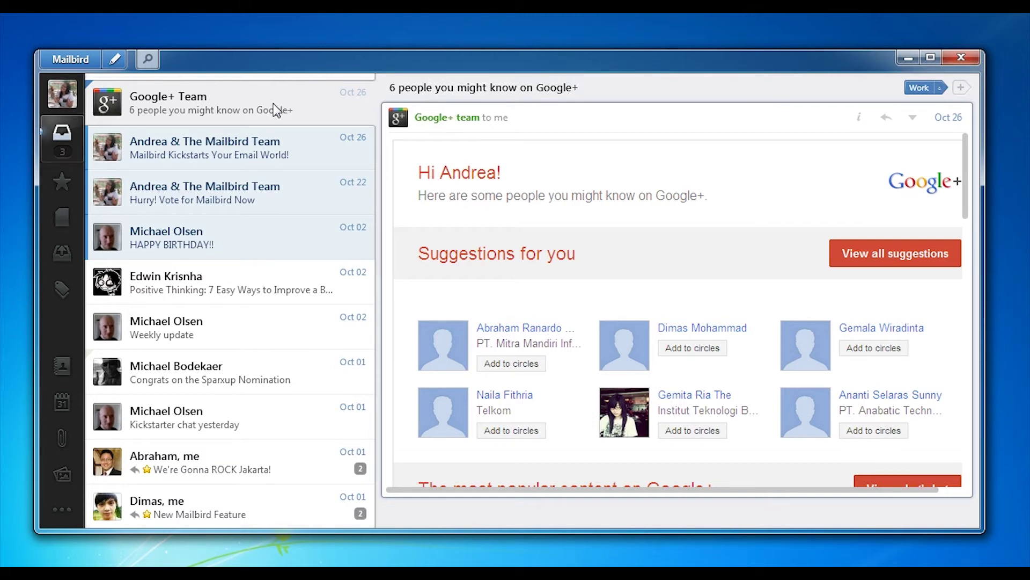
Filter by the Mailbird Team sender, read both of their emails, then clear the filter back to Inbox.
click(176, 207)
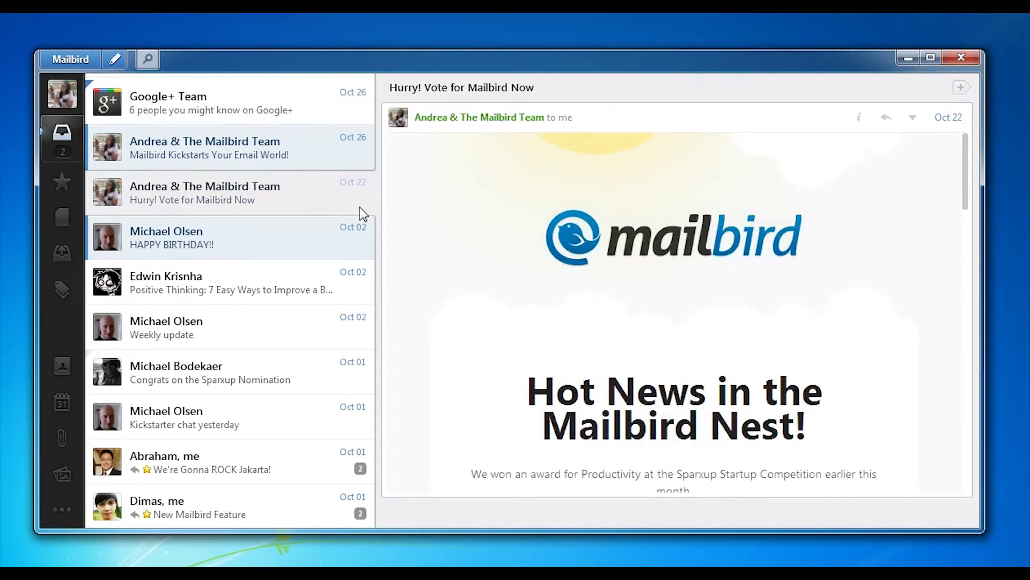
click(400, 122)
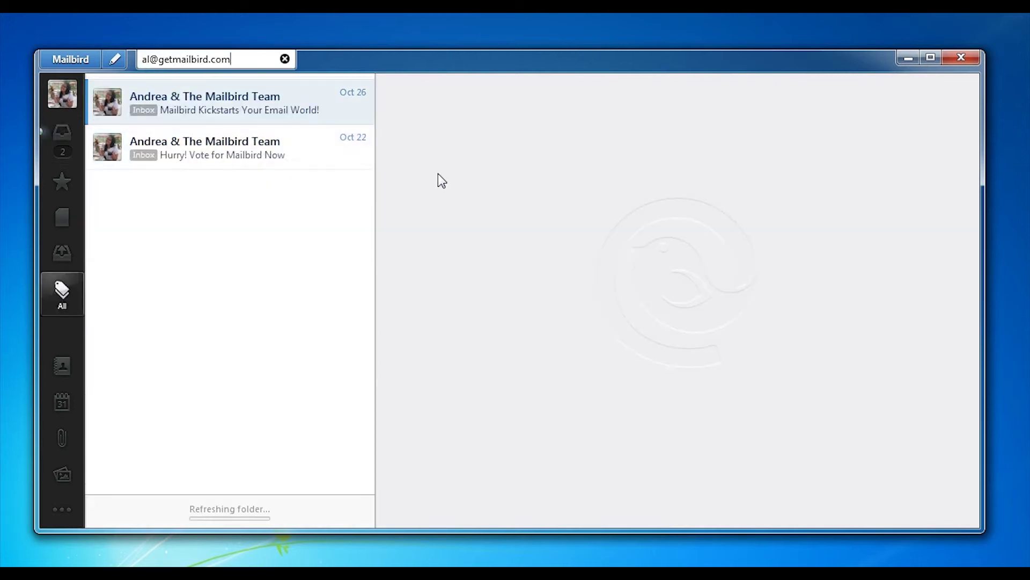
click(282, 156)
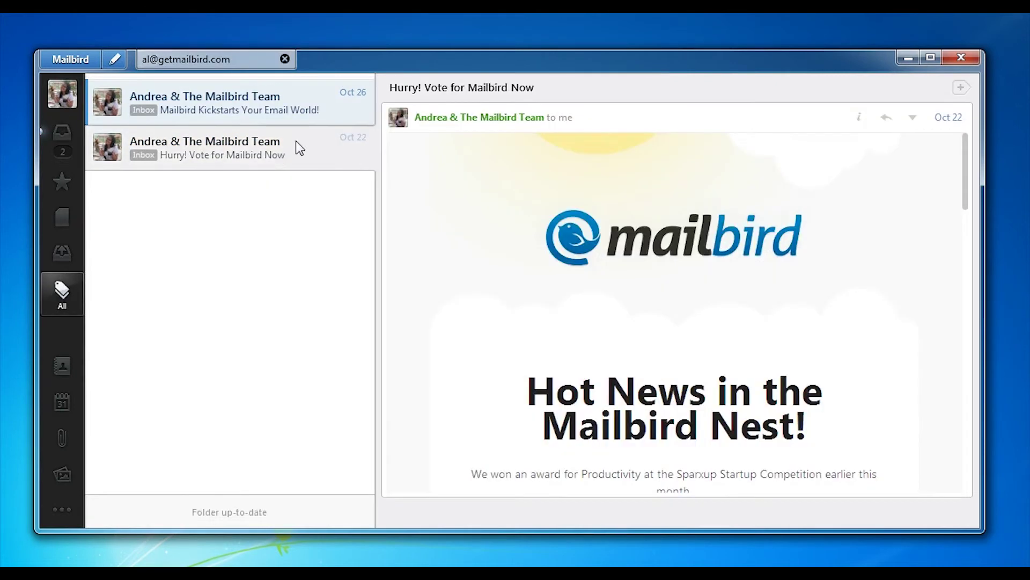
click(249, 115)
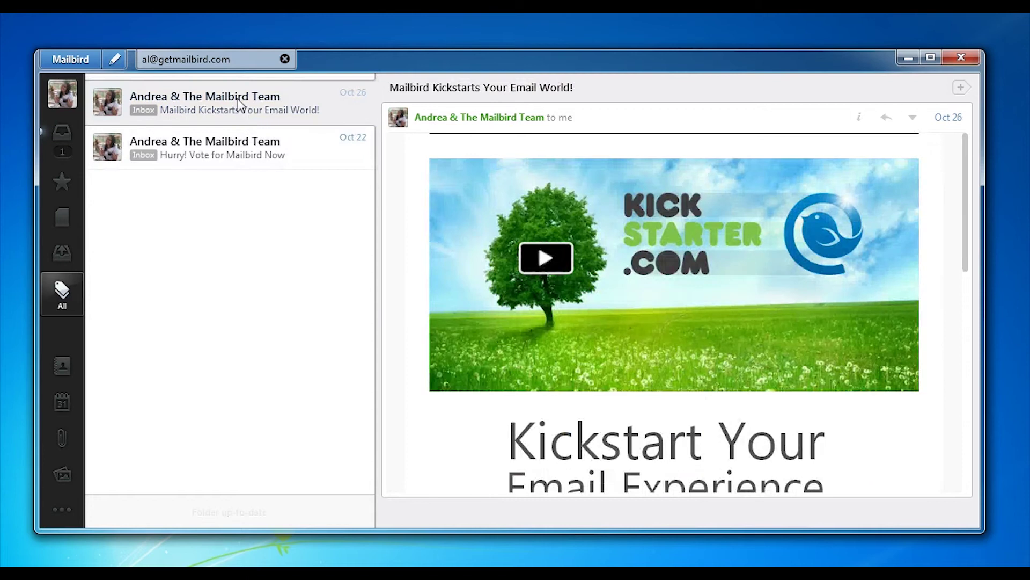
click(60, 138)
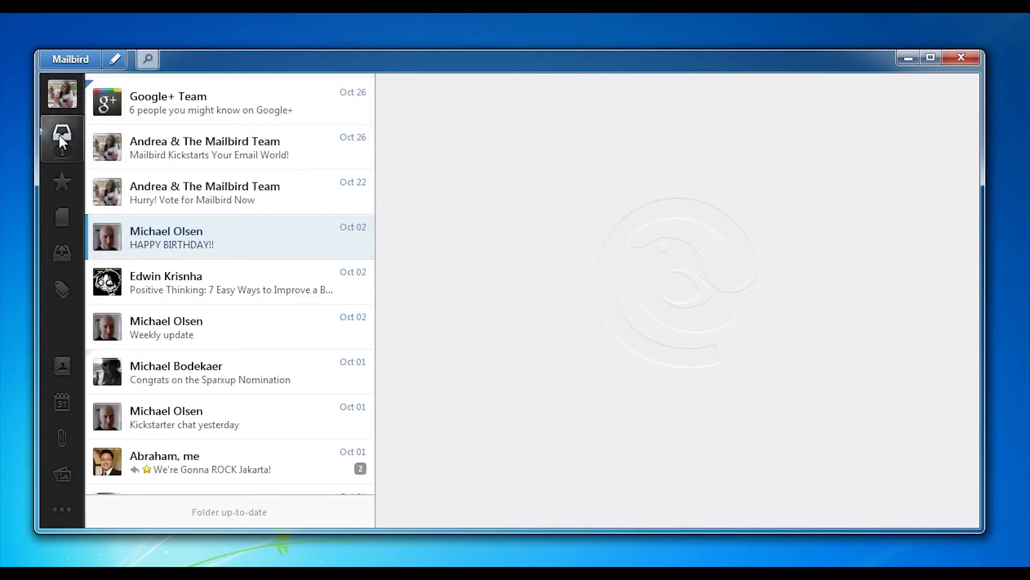
Trash the 'Mailbird Kickstarts Your Email World!' email from its row toolbar.
mouse_move(109, 152)
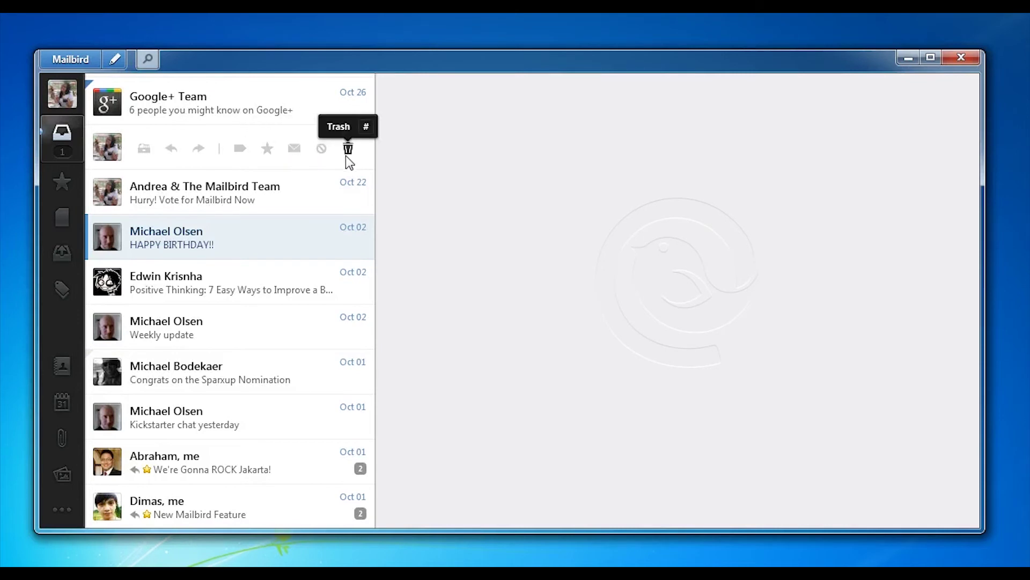
click(143, 148)
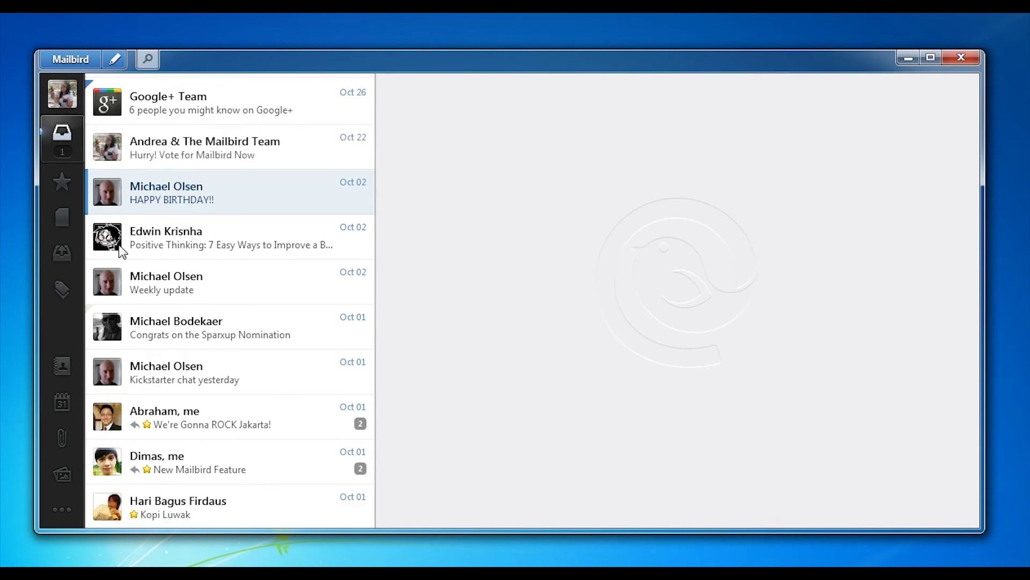
Reply to the Weekly update email with the opening note 'Replied in-line below.'.
mouse_move(107, 282)
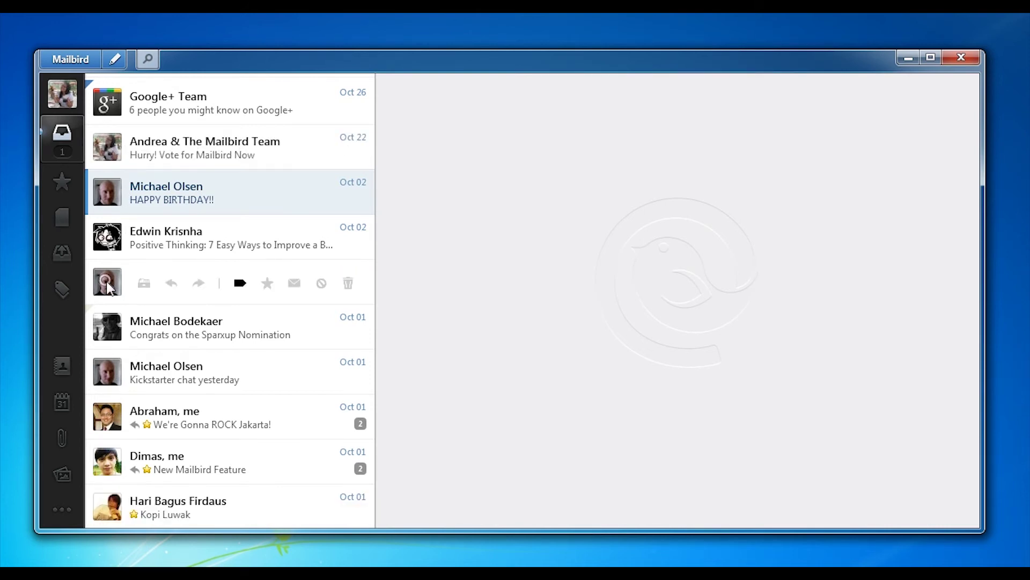
click(171, 282)
text(Repli)
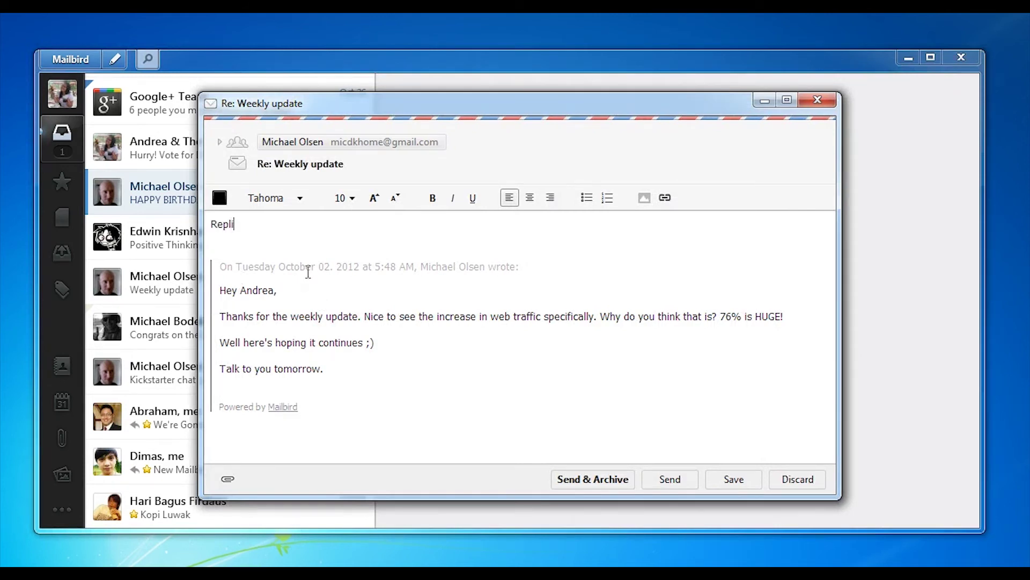
text(ed in-line below.)
key(Return)
Answer the HUGE! line in-line with 'Yup :) it's awesome!'.
key(Down)
key(Down)
key(Down)
key(Down)
key(End)
key(Return)
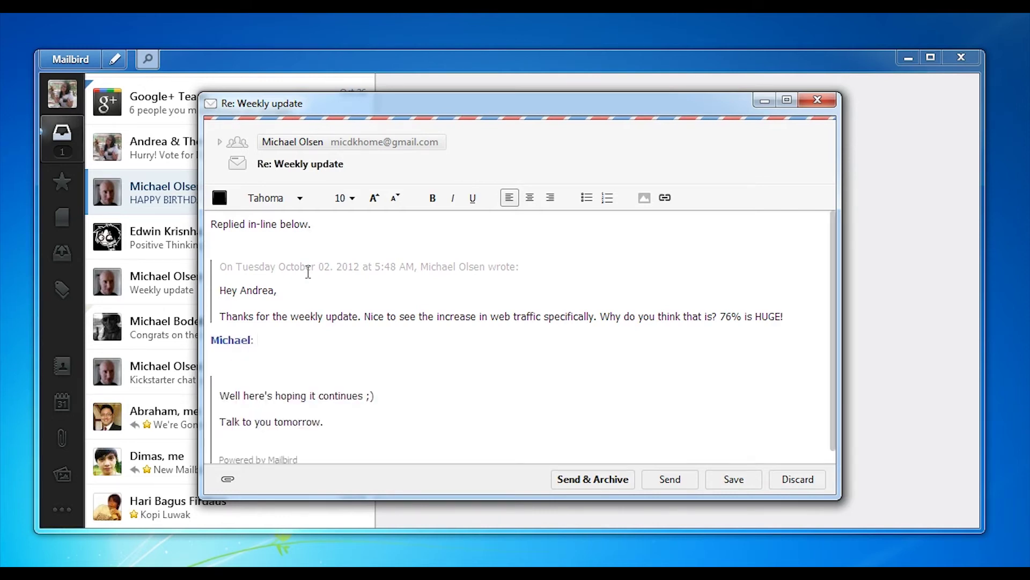
text(Yup :) it's awesome!)
Add 'Of course it will! :)' below the continues line and send the reply.
key(Down)
key(BackSpace)
key(Down)
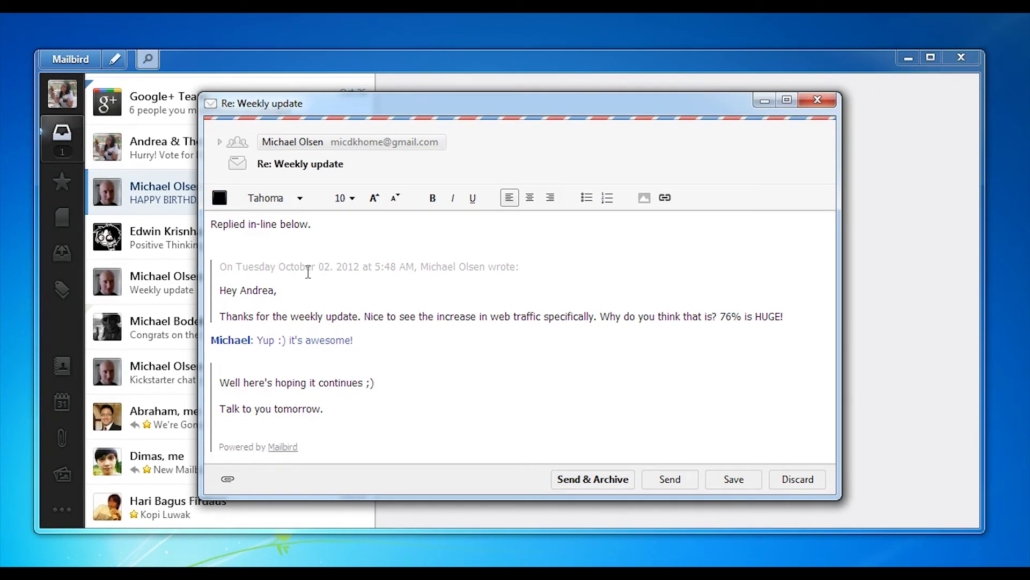
key(End)
key(Return)
text(Of)
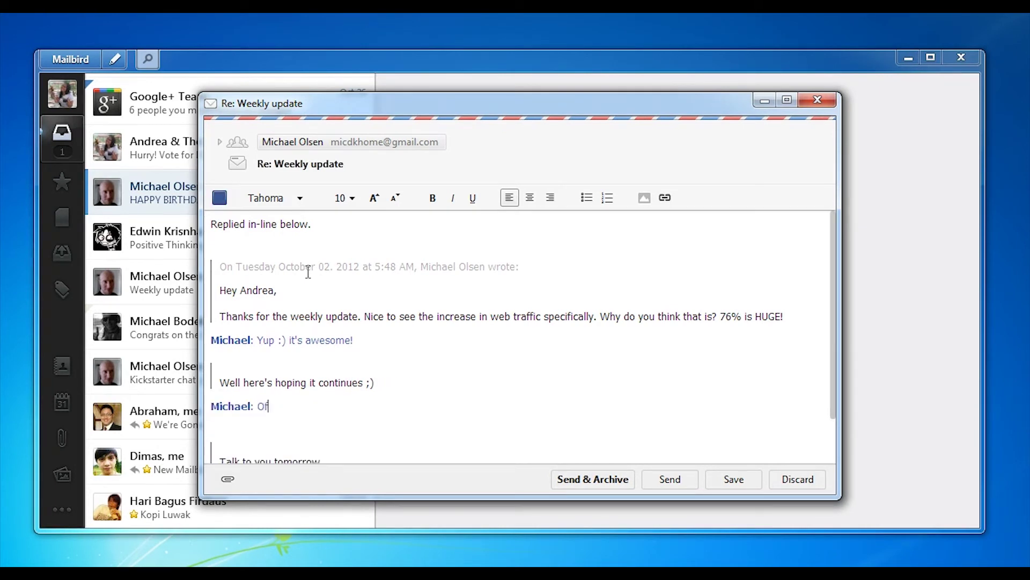
text( course it will! :))
key(ctrl+Return)
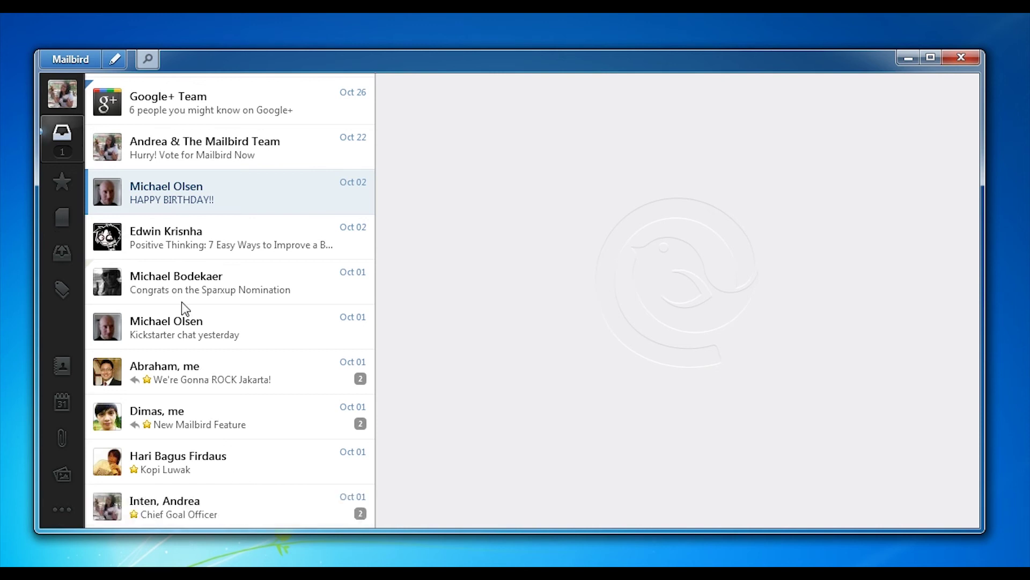
click(148, 59)
click(62, 509)
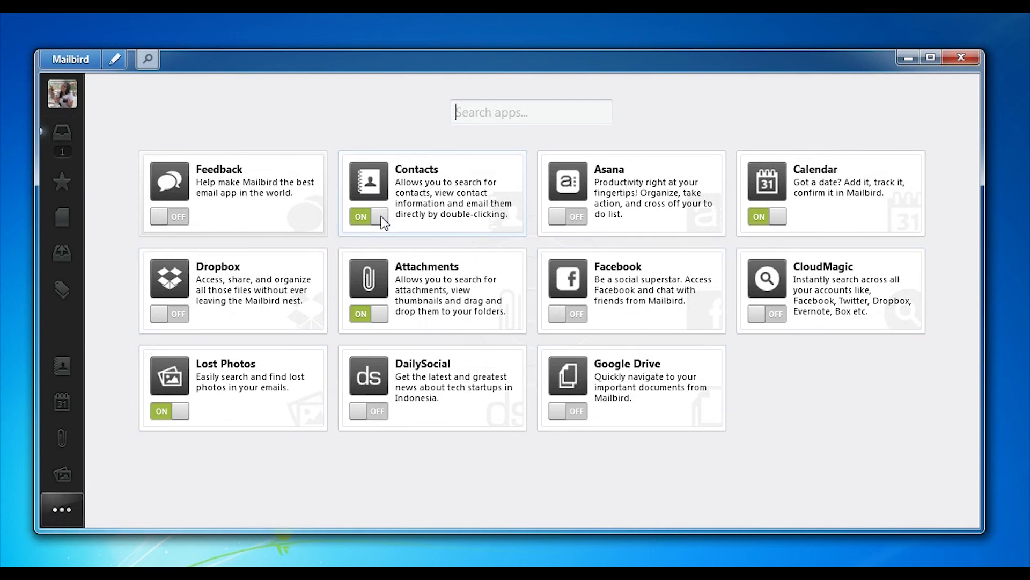
click(352, 217)
click(362, 217)
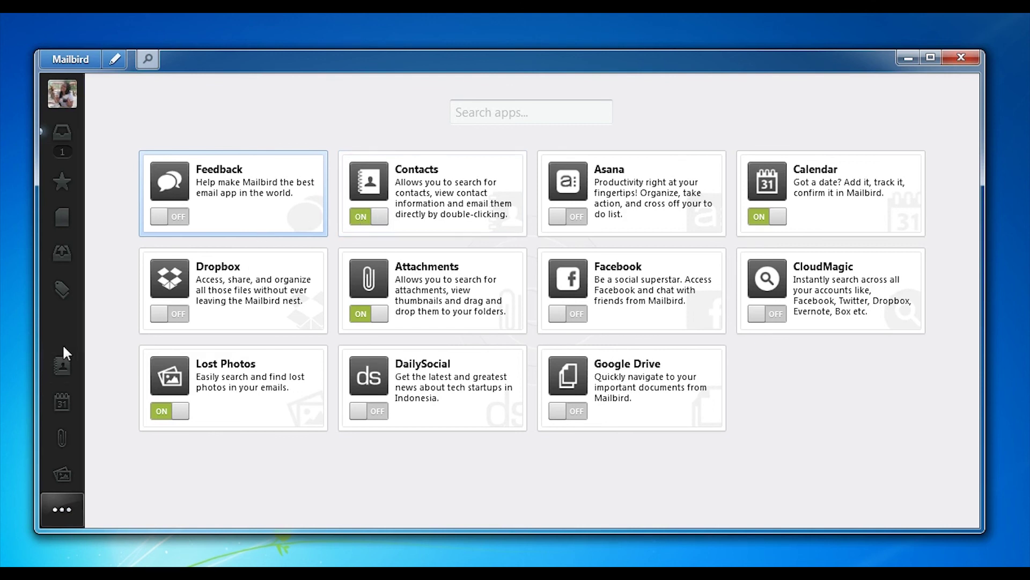
click(58, 366)
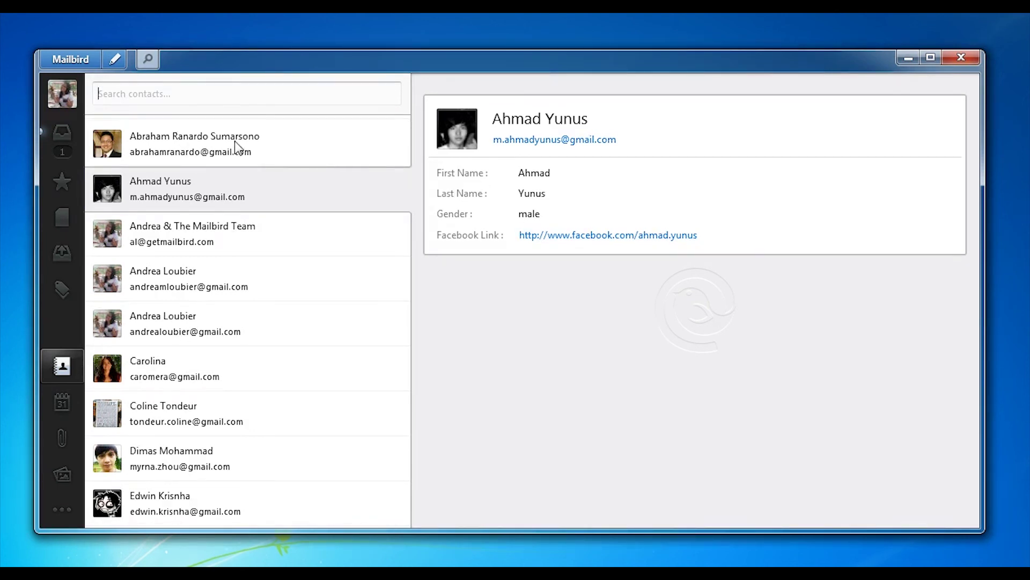
click(61, 133)
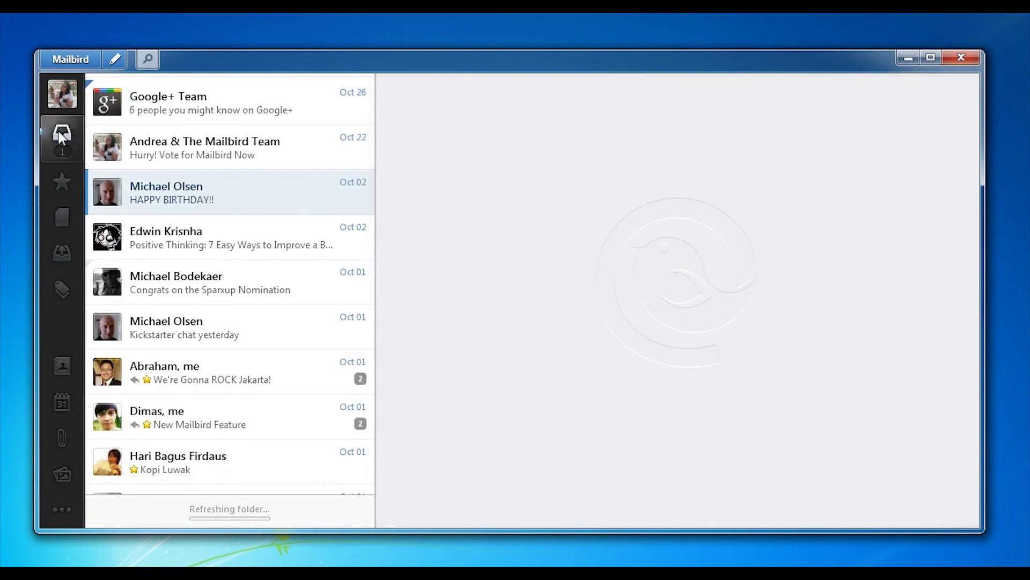